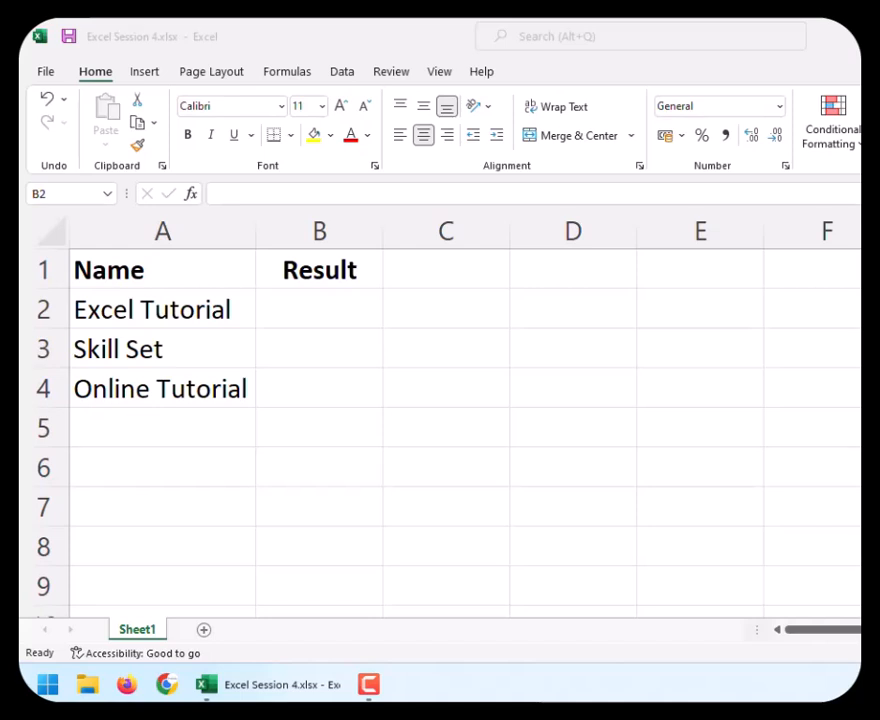
Write the LEFT function's syntax as =left(text,[num_char]) in cell D2.
{"action": "double_click", "coordinate": [553, 310]}
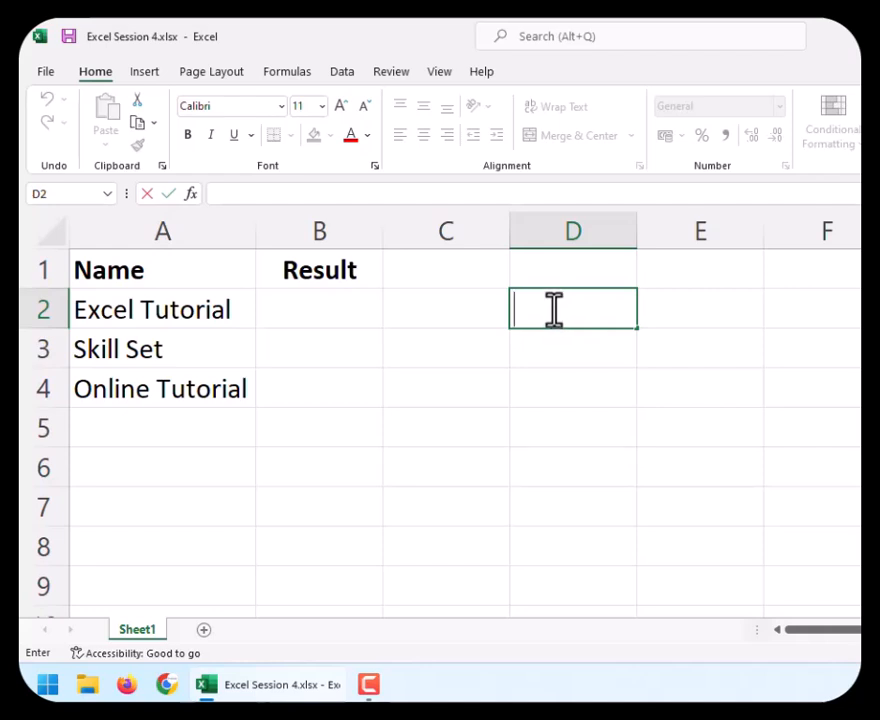
{"action": "type", "text": "="}
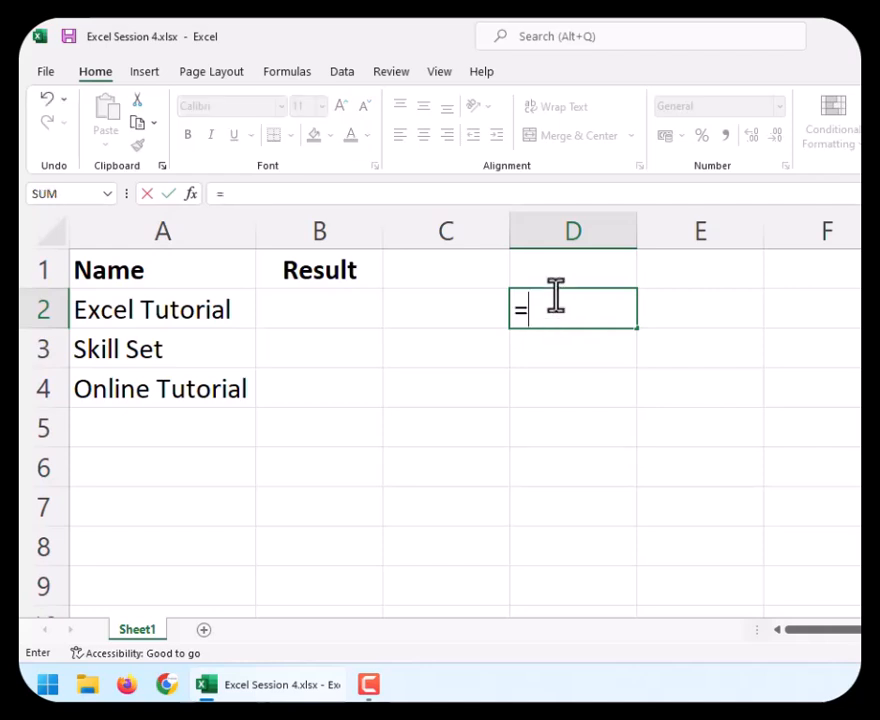
{"action": "type", "text": "left"}
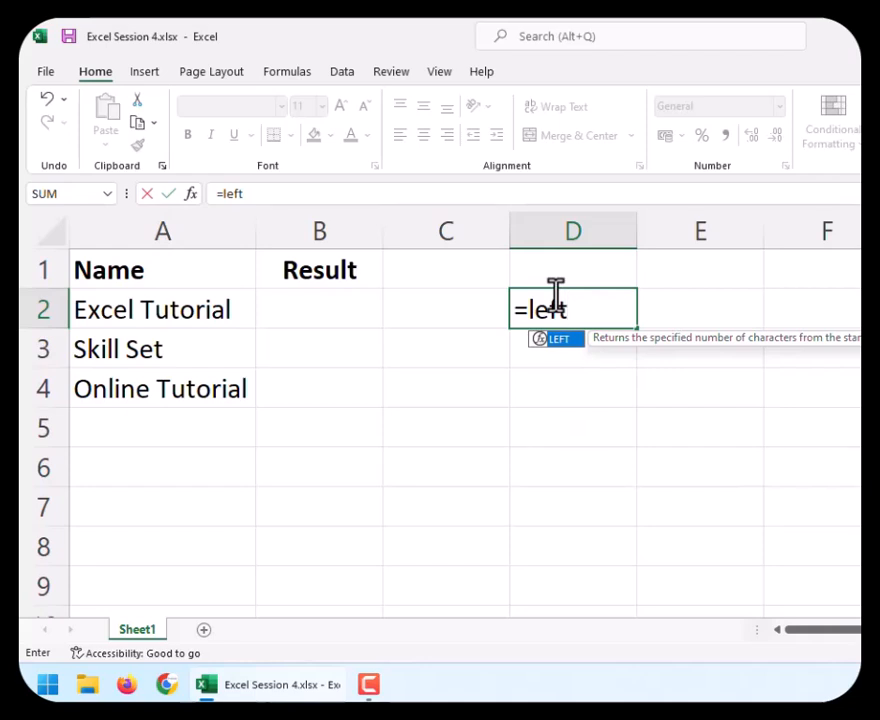
{"action": "type", "text": "("}
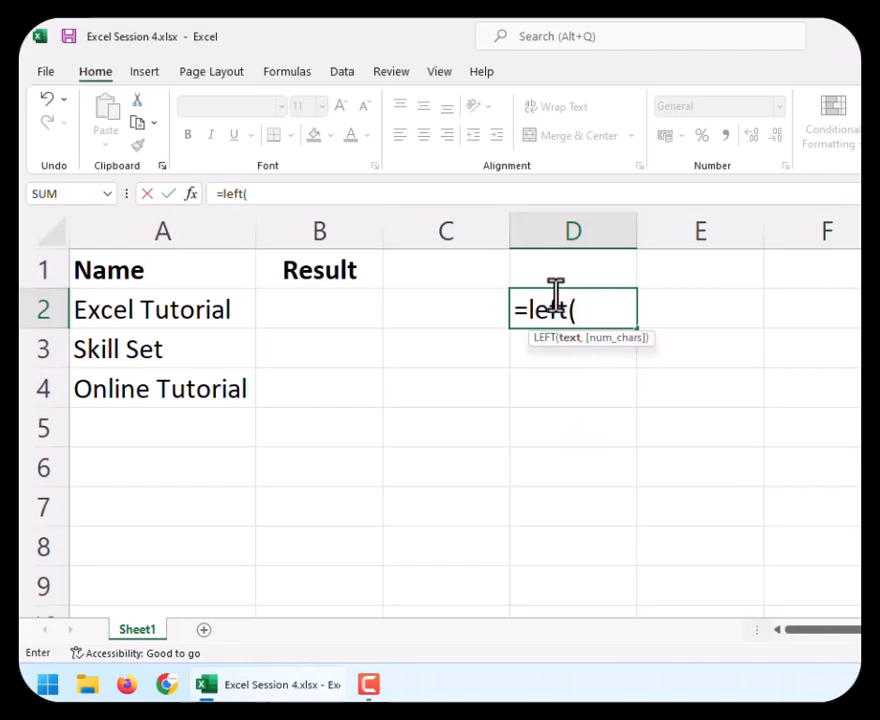
{"action": "type", "text": "text"}
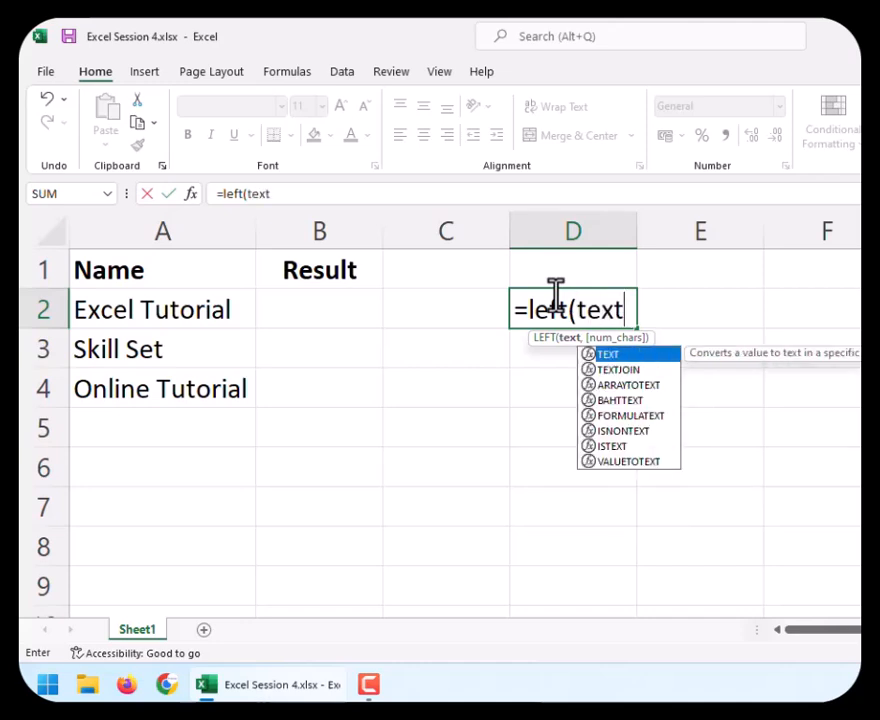
{"action": "key", "text": "Escape"}
{"action": "type", "text": ","}
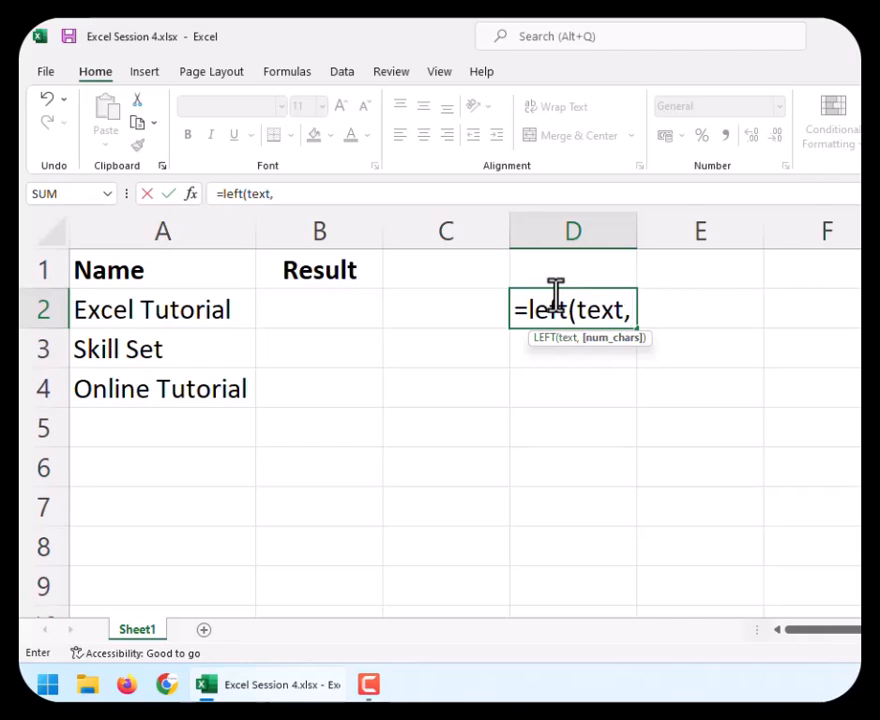
{"action": "type", "text": "[num"}
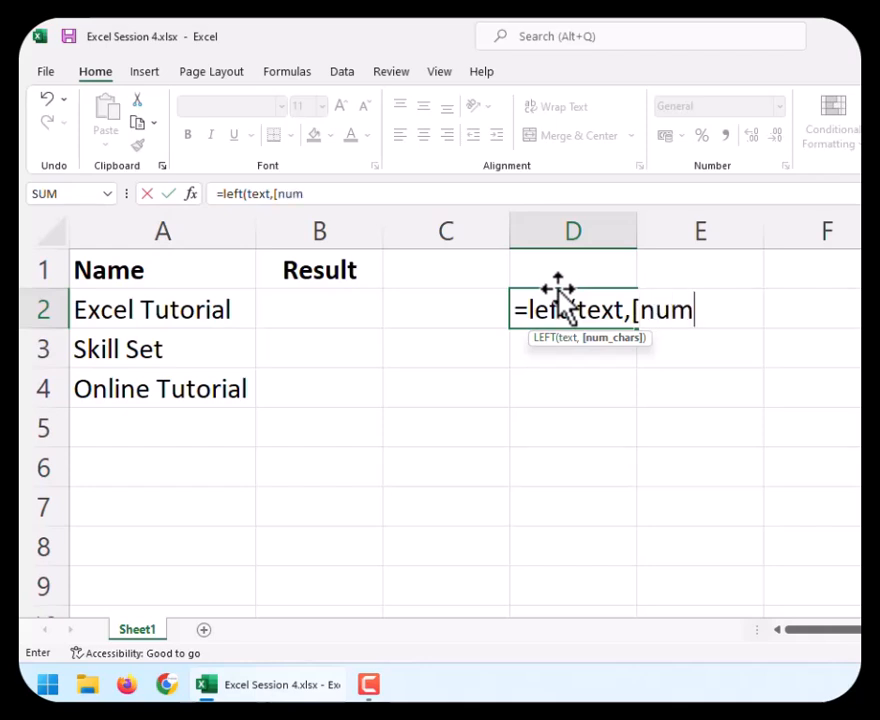
{"action": "type", "text": "_char"}
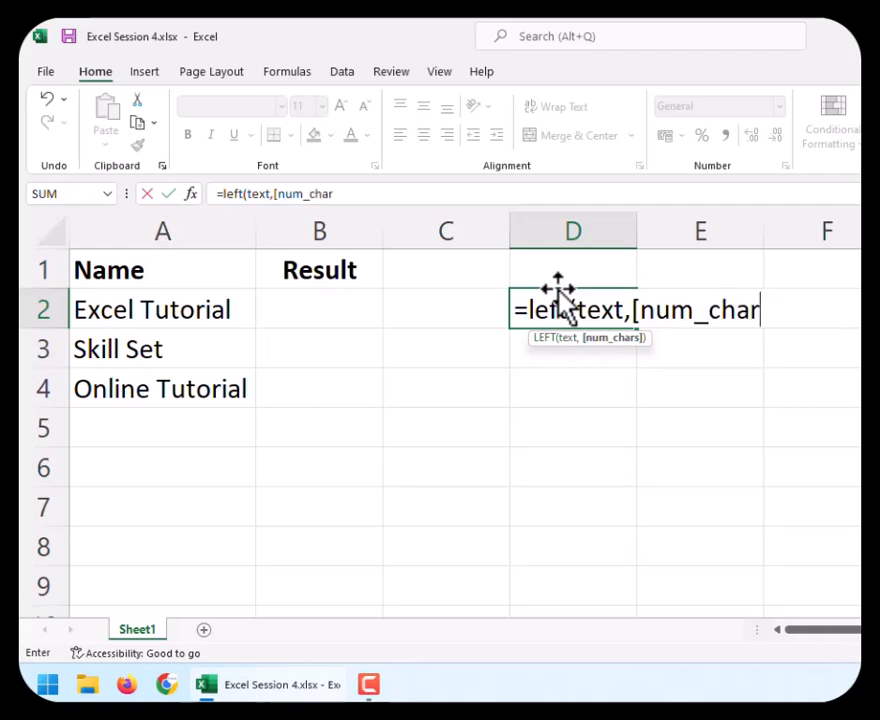
{"action": "type", "text": "])"}
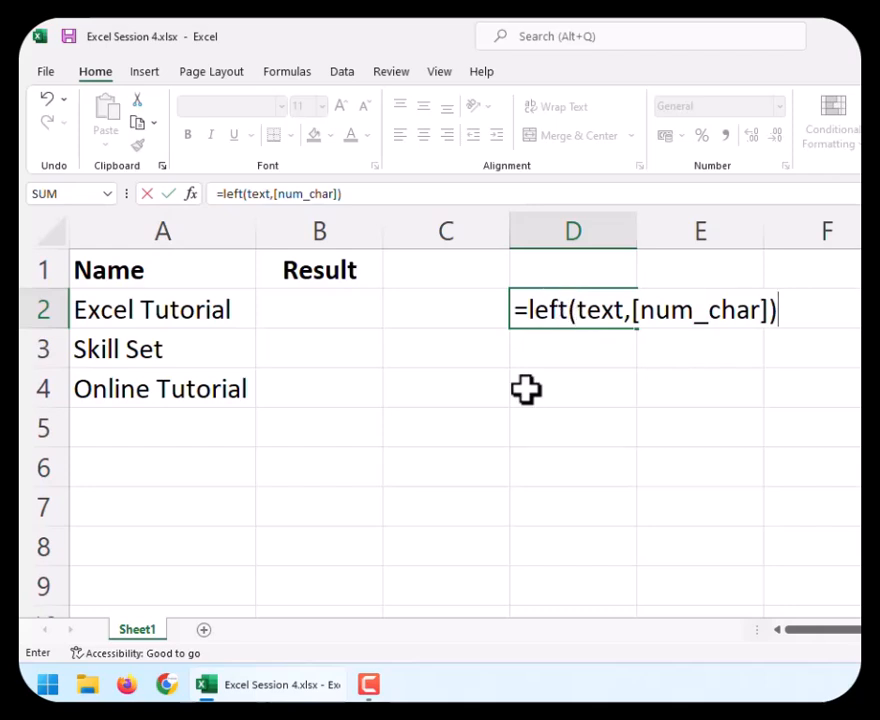
Highlight the text and [num_char] arguments in D2, and erase the whole syntax example.
{"action": "double_click", "coordinate": [615, 322]}
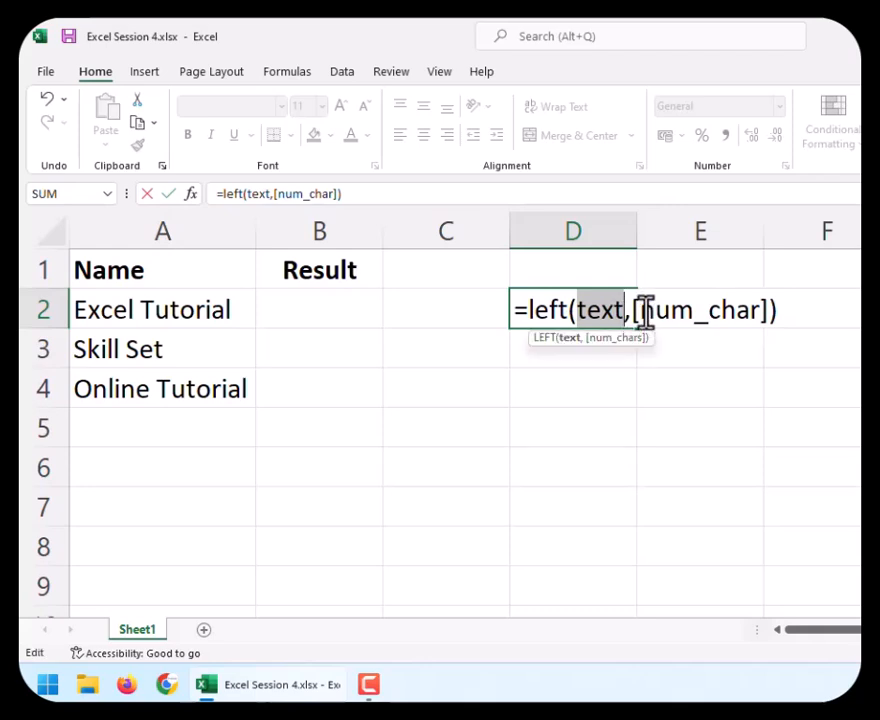
{"action": "double_click", "coordinate": [640, 312]}
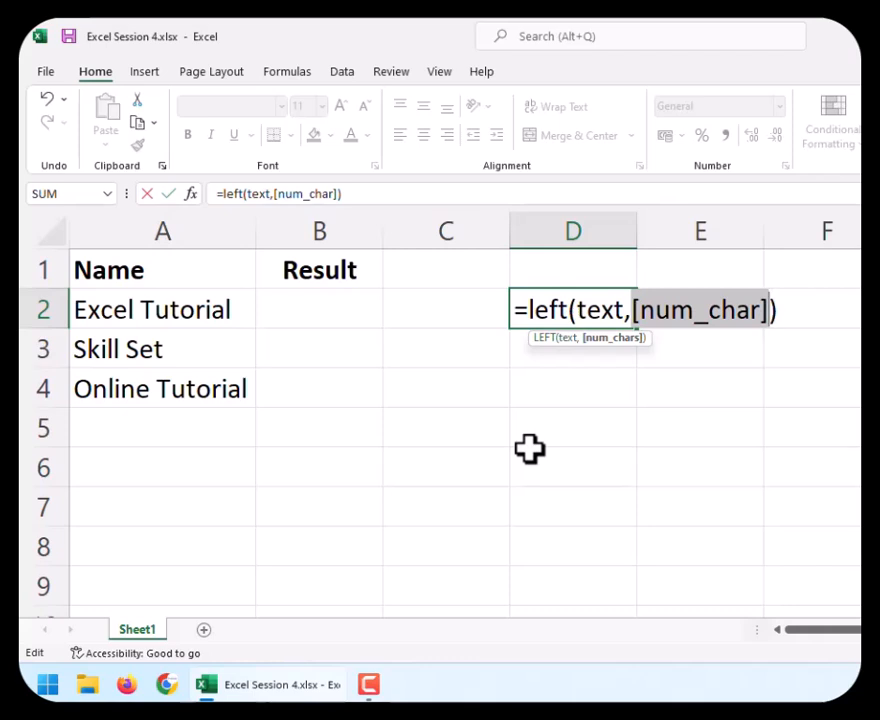
{"action": "left_click_drag", "start_coordinate": [513, 309], "coordinate": [785, 285]}
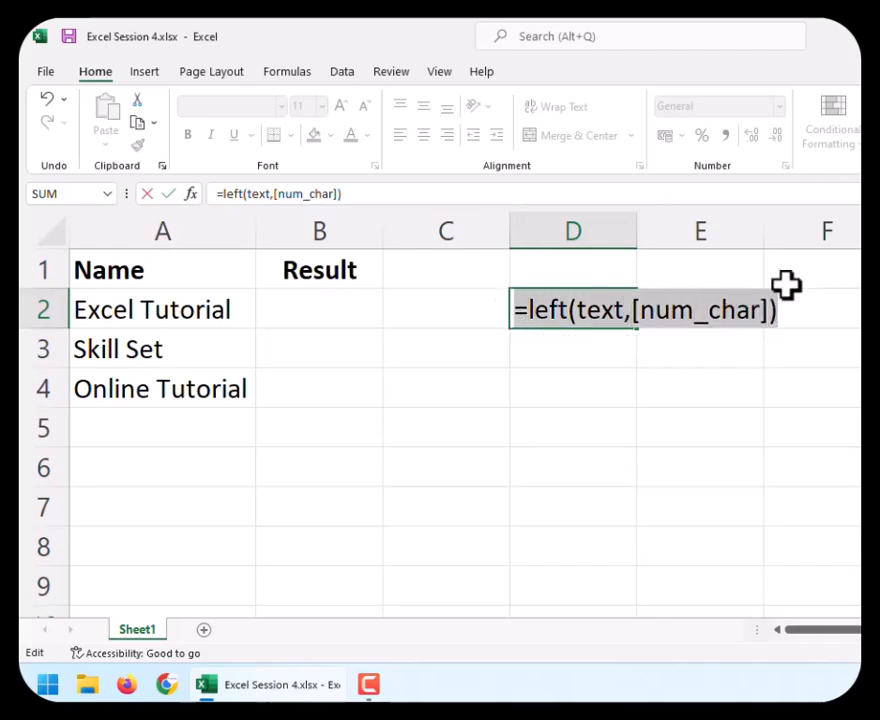
{"action": "key", "text": "BackSpace"}
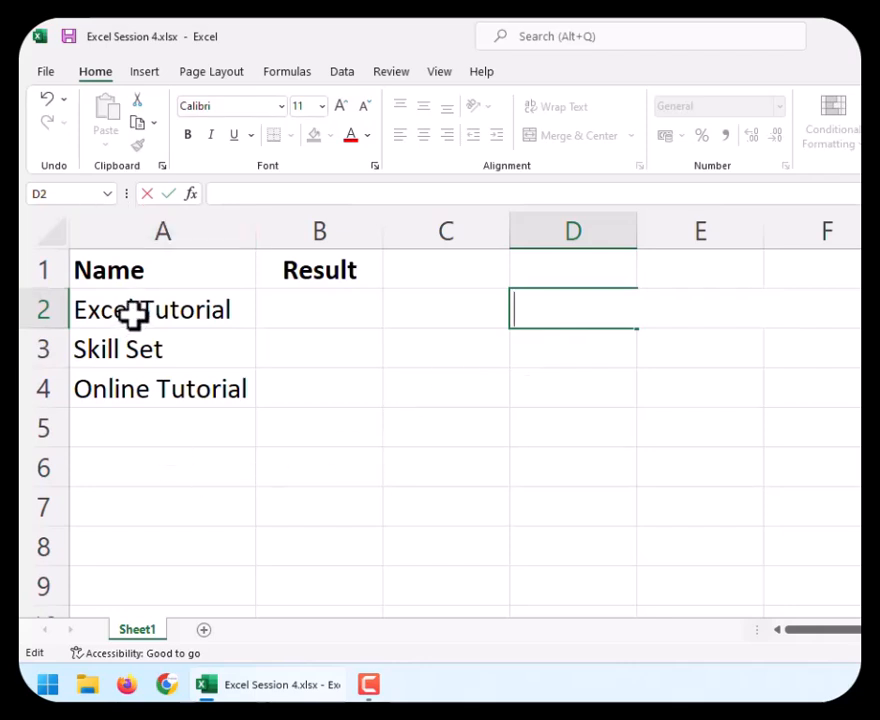
Enter =left(A2,5) in cell B2 to extract the first five characters of Excel Tutorial.
{"action": "left_click_drag", "start_coordinate": [132, 310], "coordinate": [151, 381]}
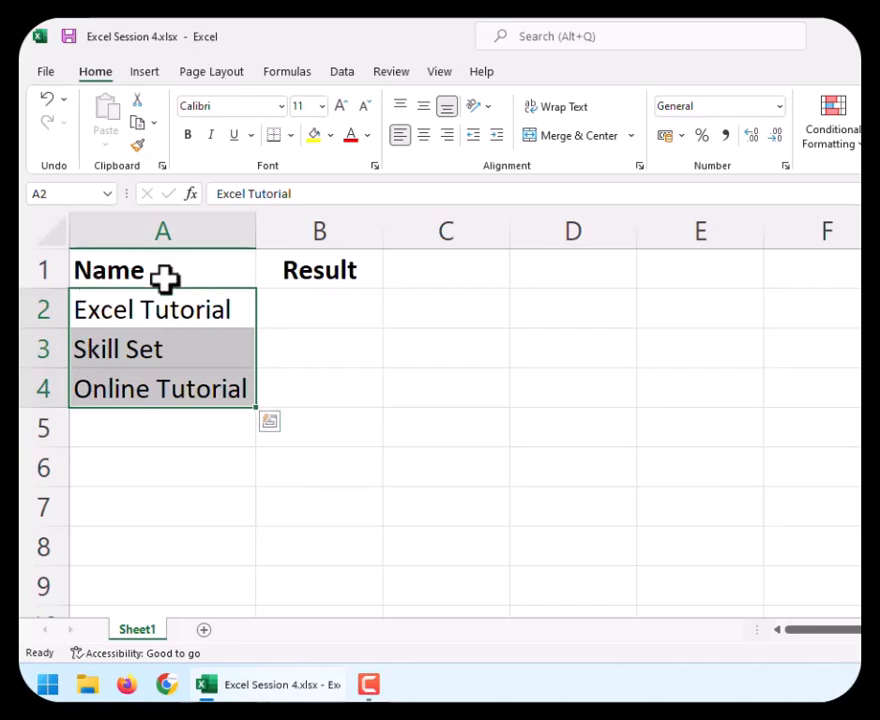
{"action": "left_click_drag", "start_coordinate": [190, 300], "coordinate": [172, 381]}
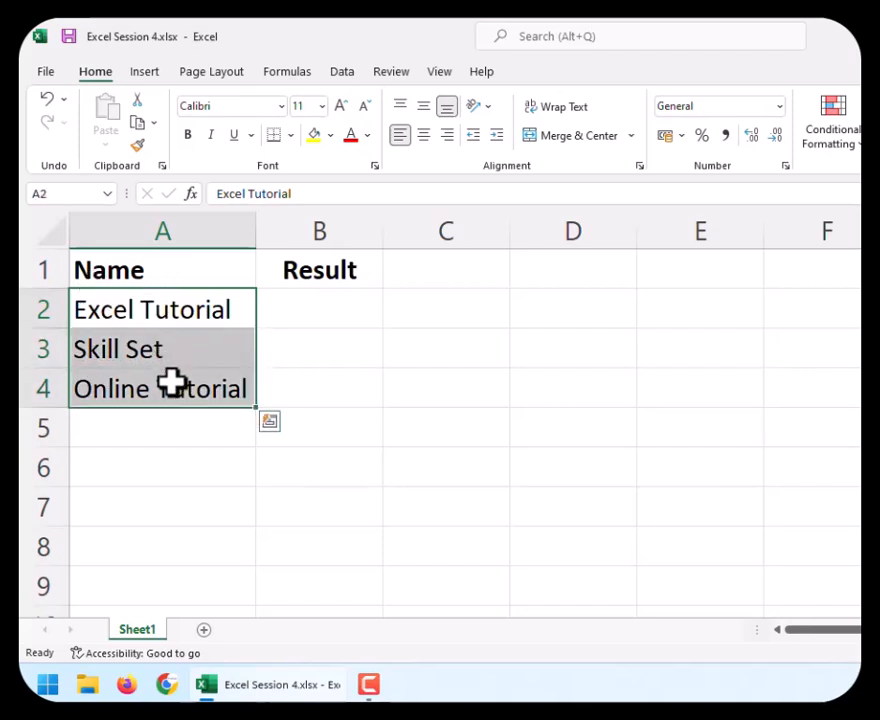
{"action": "left_click", "coordinate": [332, 318]}
{"action": "double_click", "coordinate": [333, 320]}
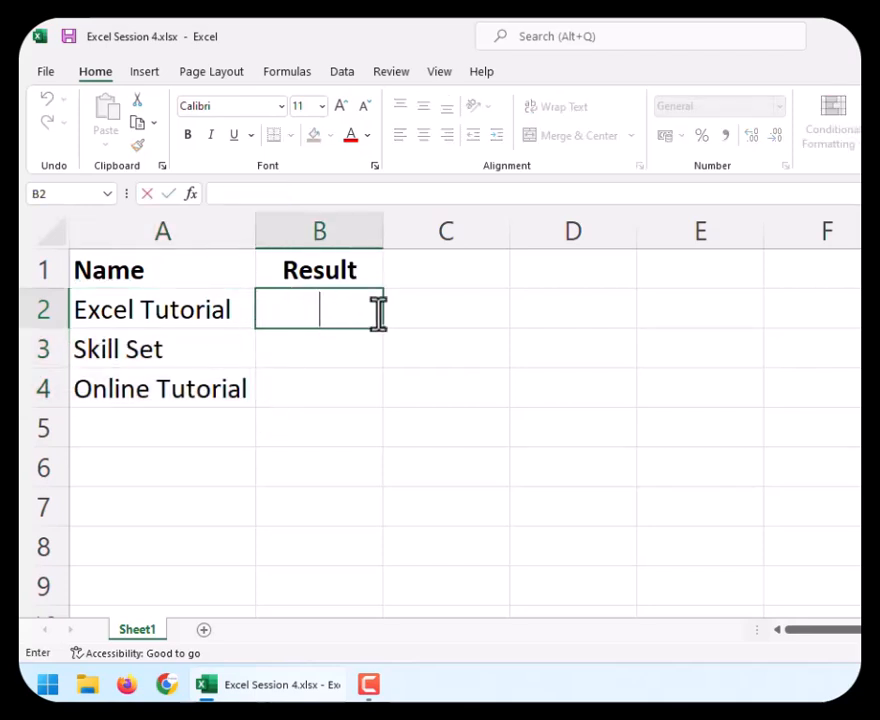
{"action": "type", "text": "=le"}
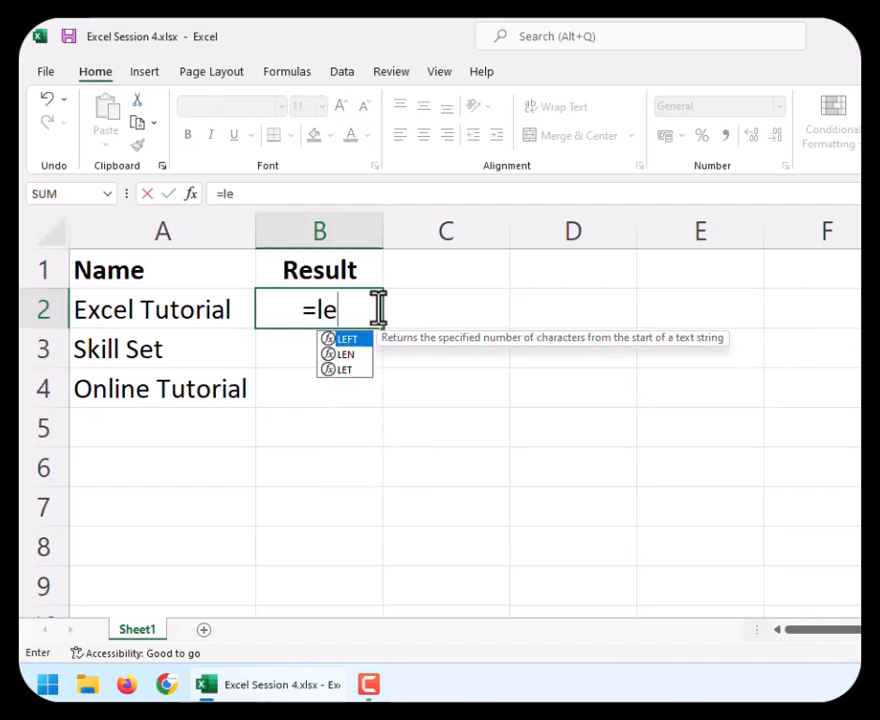
{"action": "type", "text": "ft"}
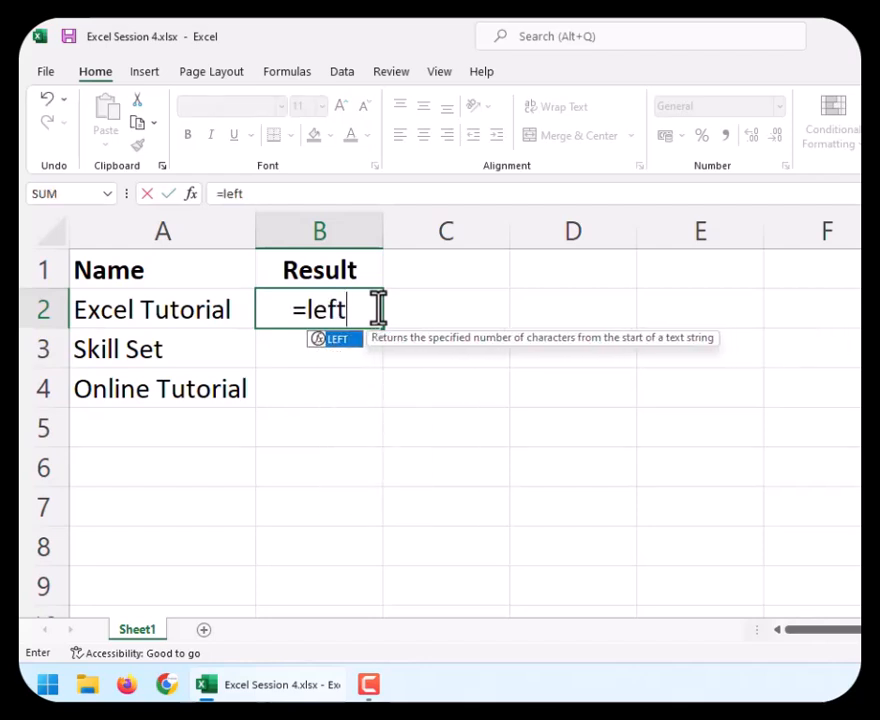
{"action": "type", "text": "("}
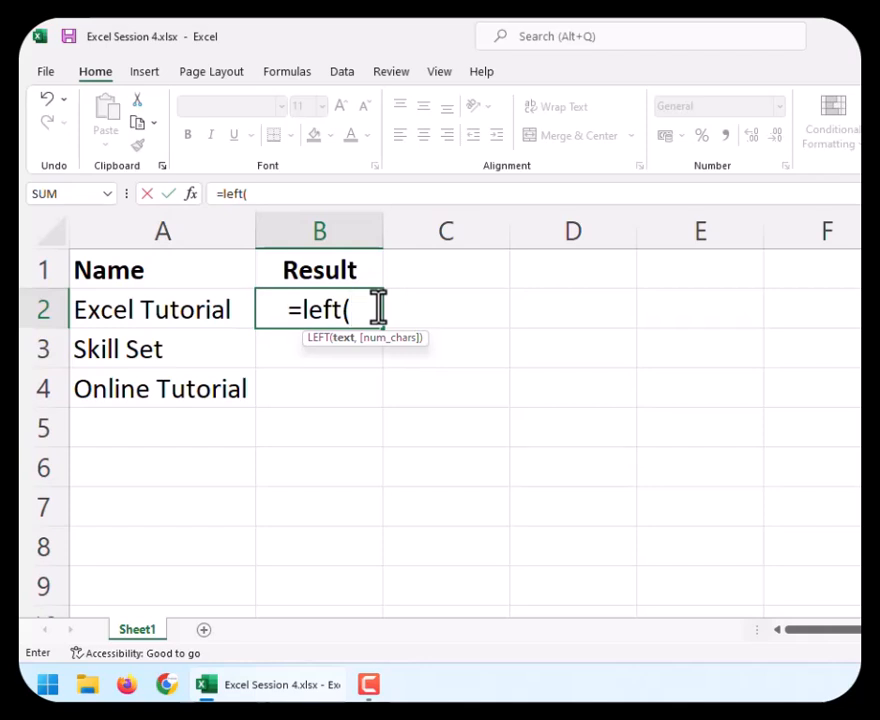
{"action": "type", "text": "A2"}
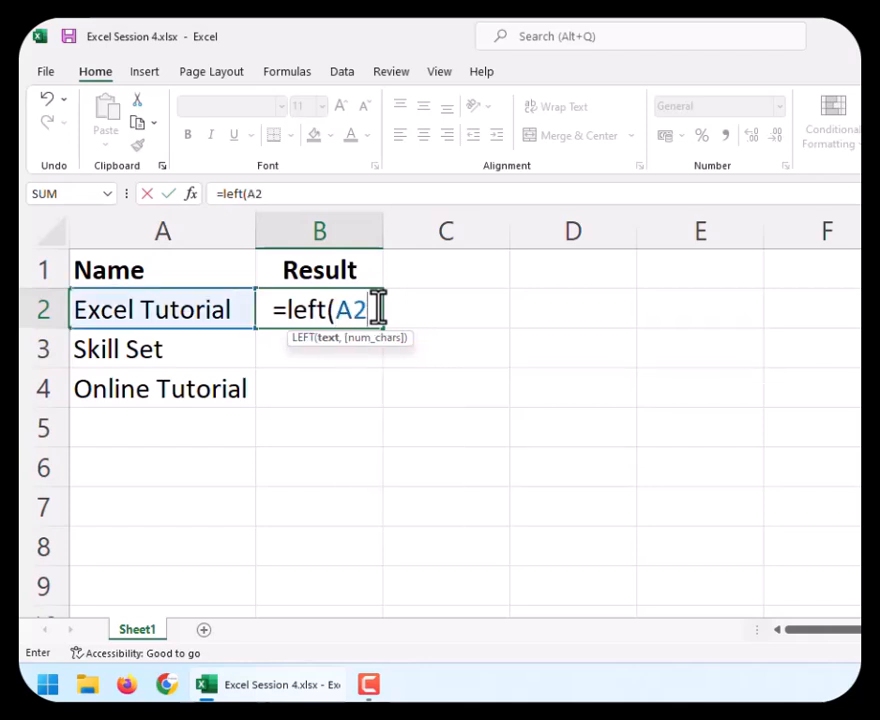
{"action": "type", "text": ","}
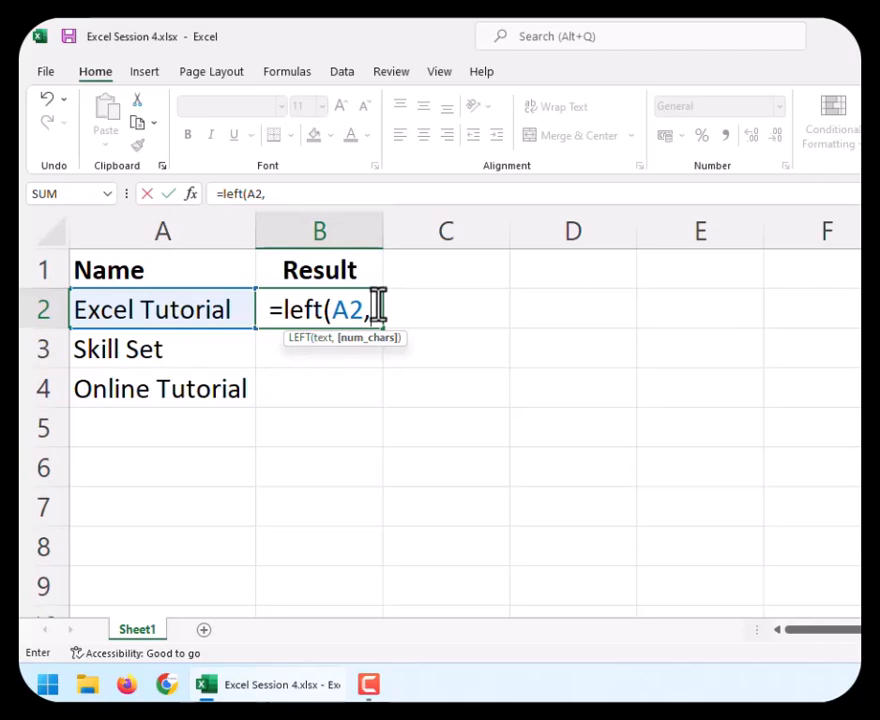
{"action": "type", "text": "5"}
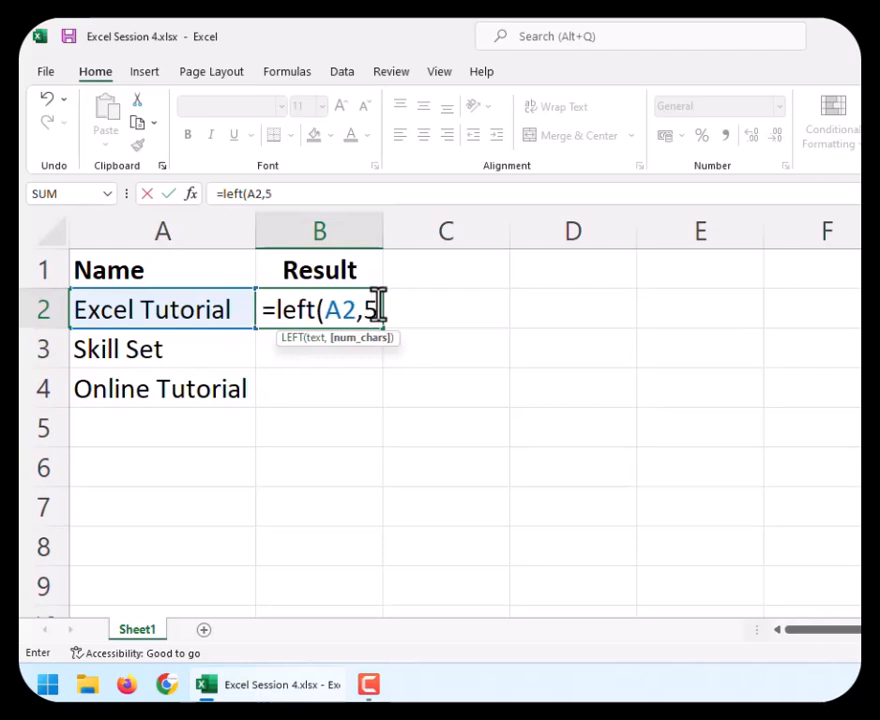
{"action": "type", "text": ")"}
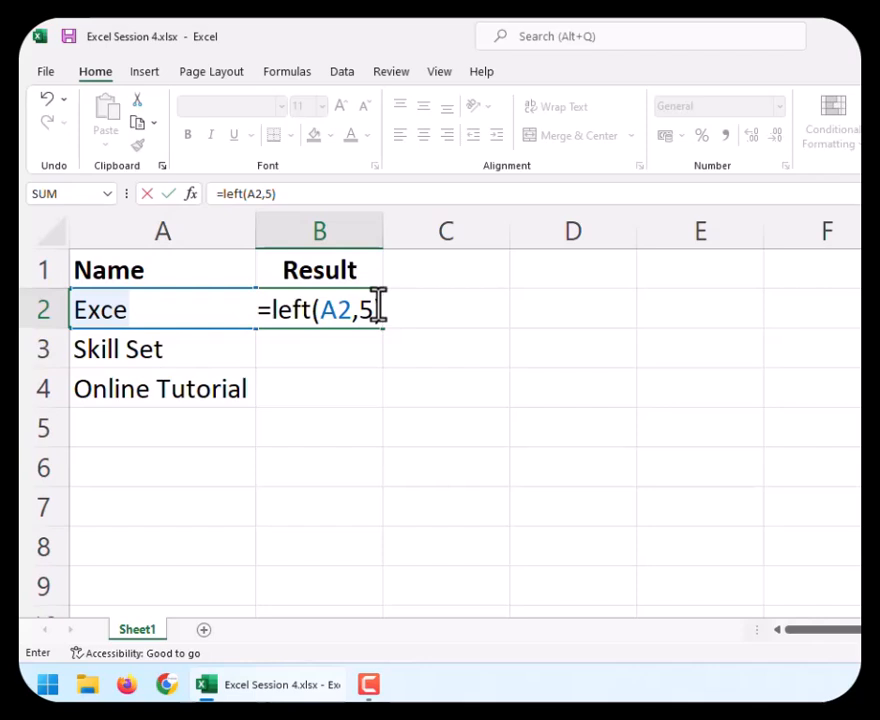
{"action": "key", "text": "Return"}
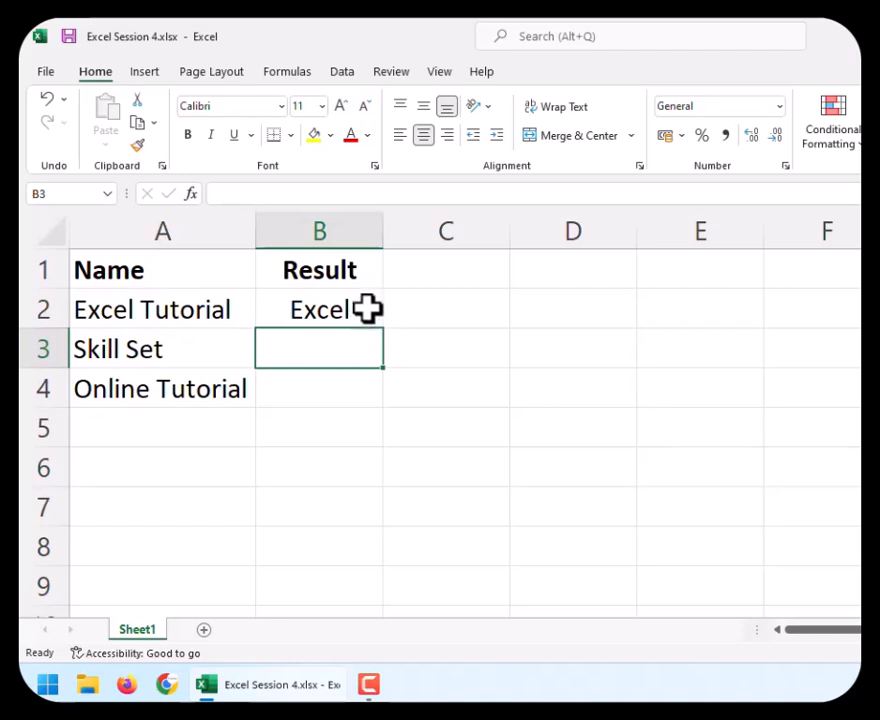
Inspect the LEFT formula in cell B2 without changing it.
{"action": "left_click", "coordinate": [307, 322]}
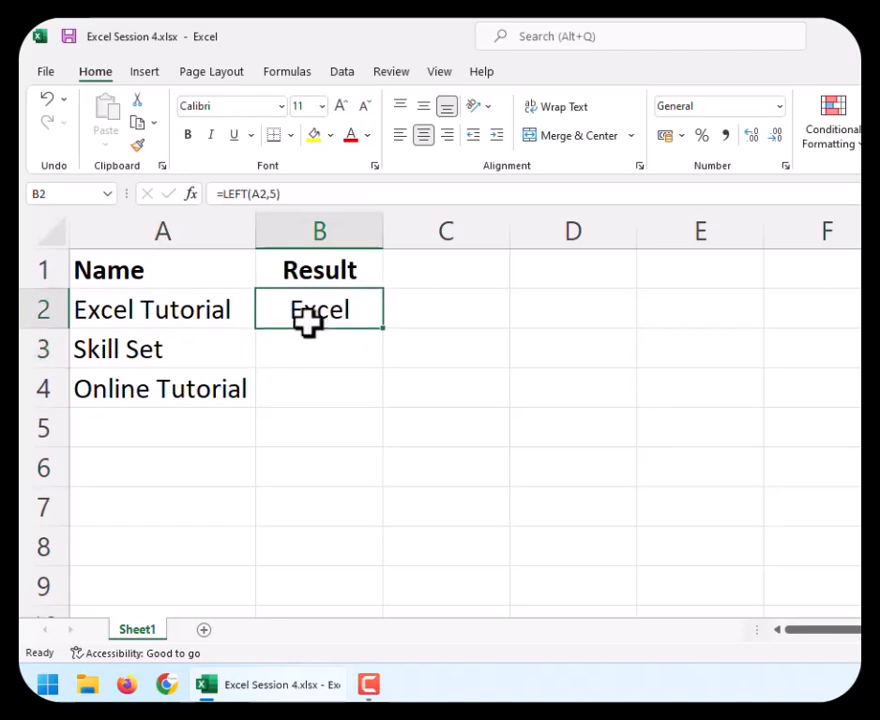
{"action": "double_click", "coordinate": [305, 316]}
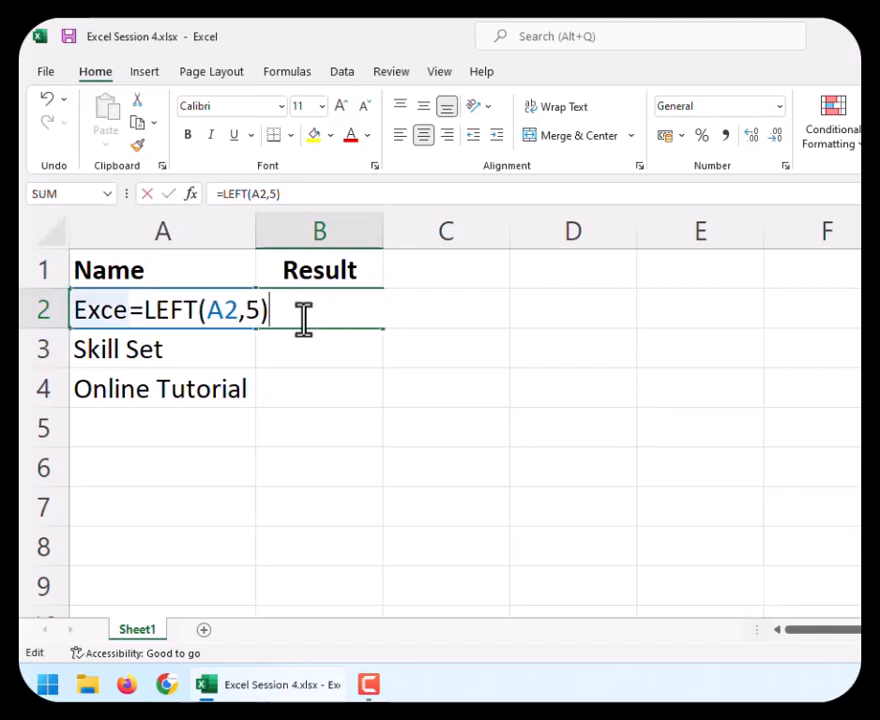
{"action": "left_click", "coordinate": [468, 350]}
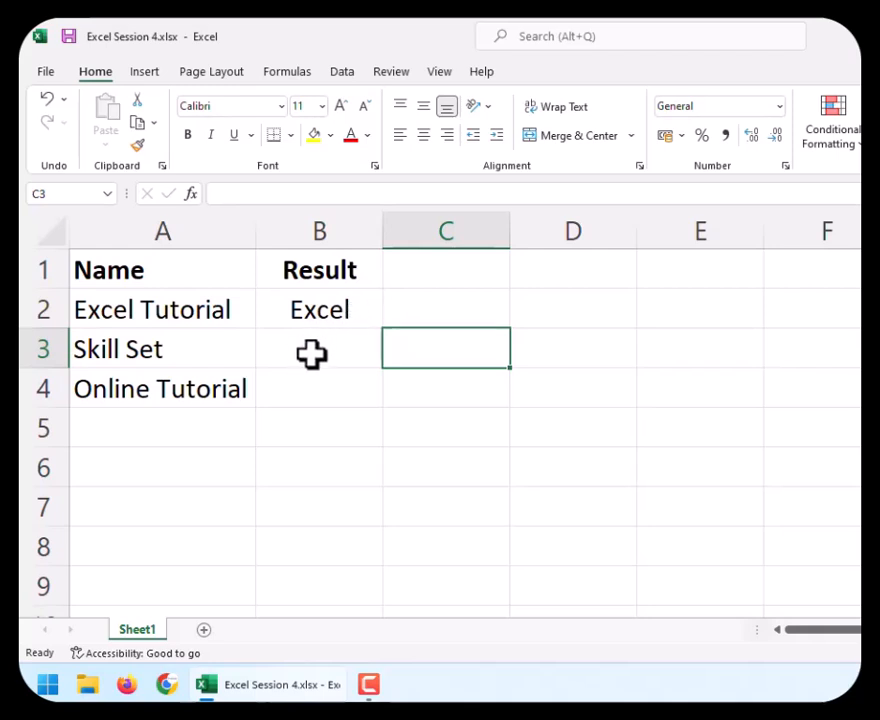
Enter =left(A3,5) in cell B3 to extract the first five characters of Skill Set.
{"action": "left_click", "coordinate": [313, 352]}
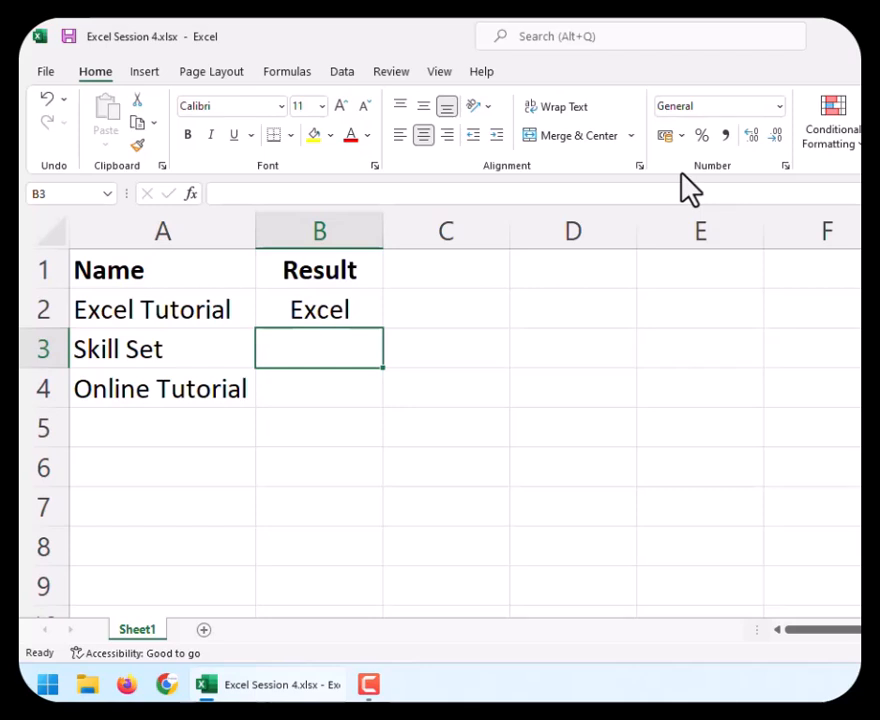
{"action": "type", "text": "=le"}
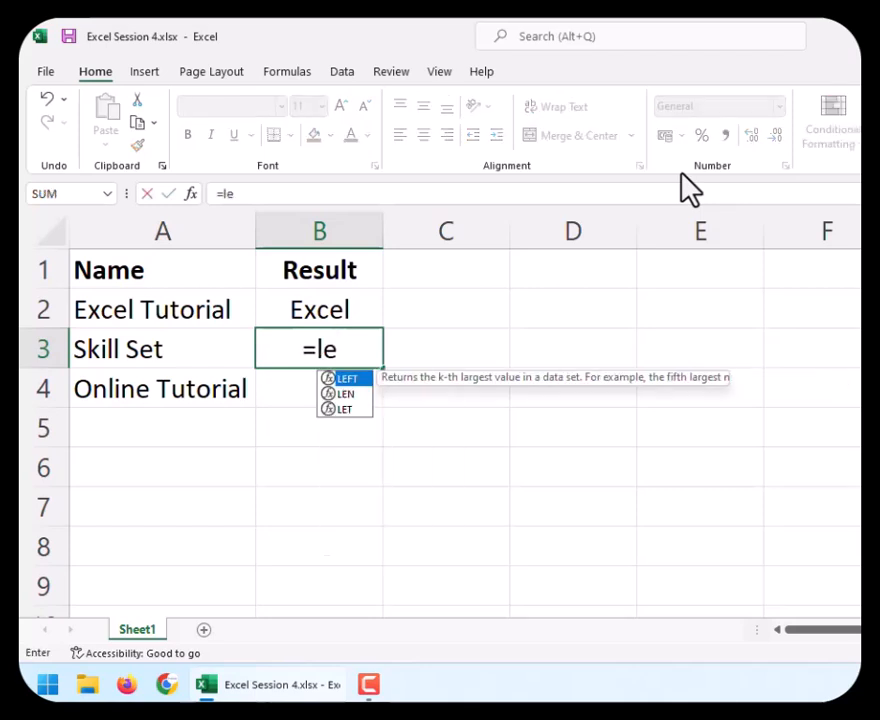
{"action": "type", "text": "ft"}
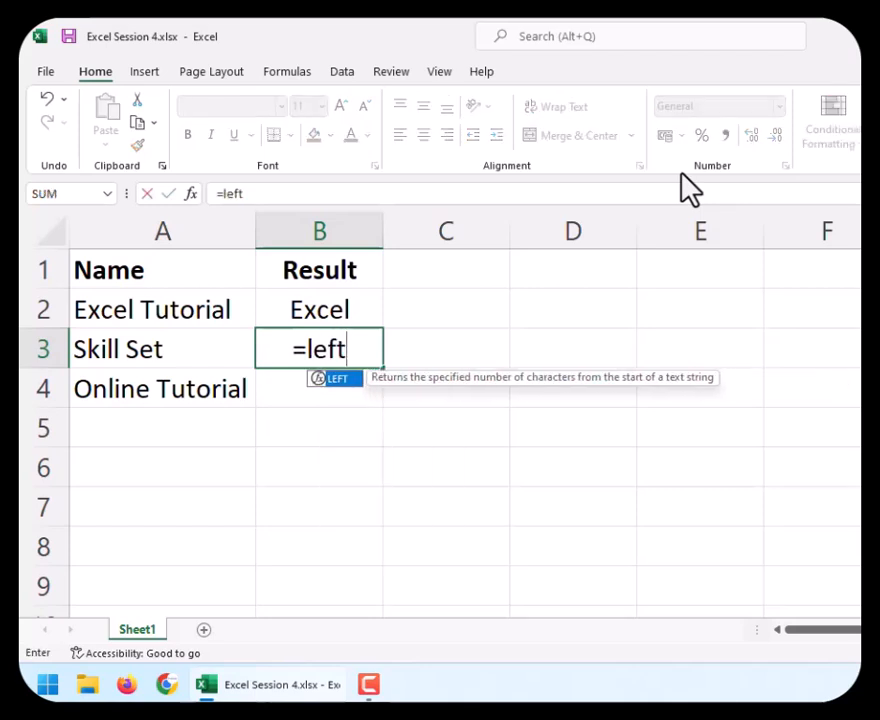
{"action": "type", "text": "(A3"}
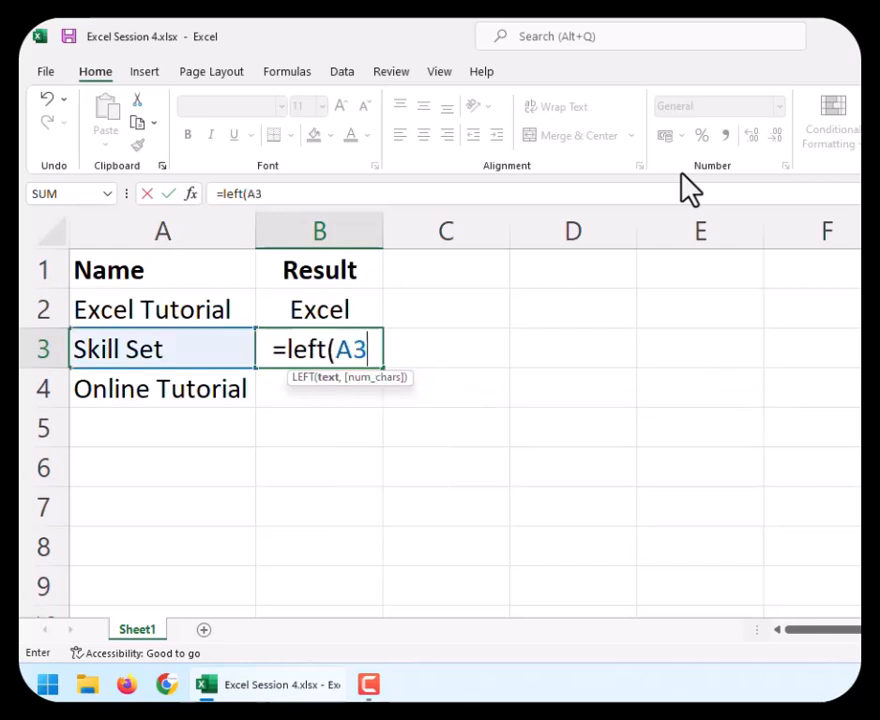
{"action": "type", "text": ","}
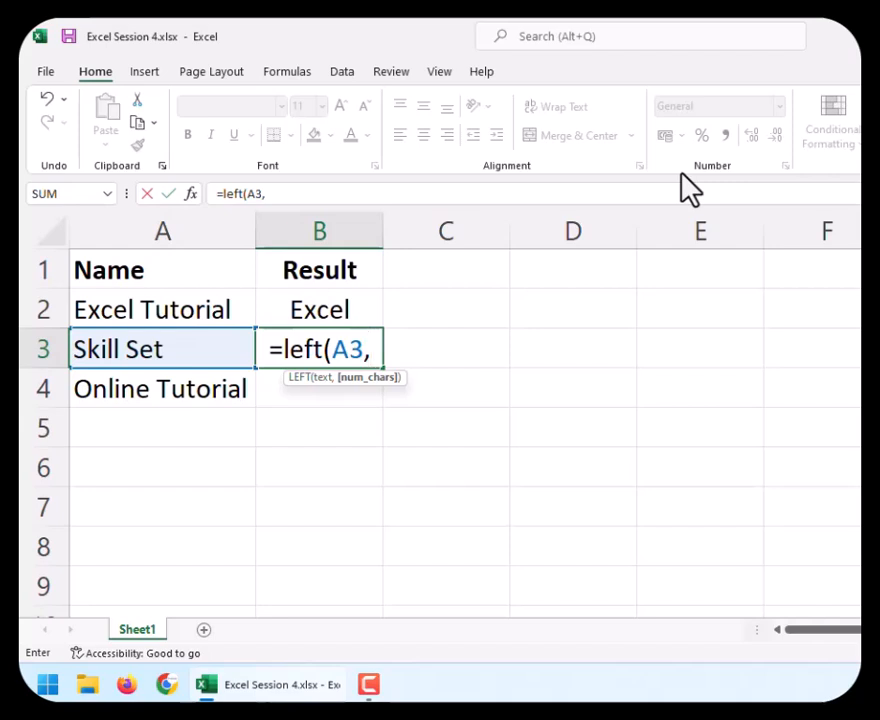
{"action": "type", "text": "5"}
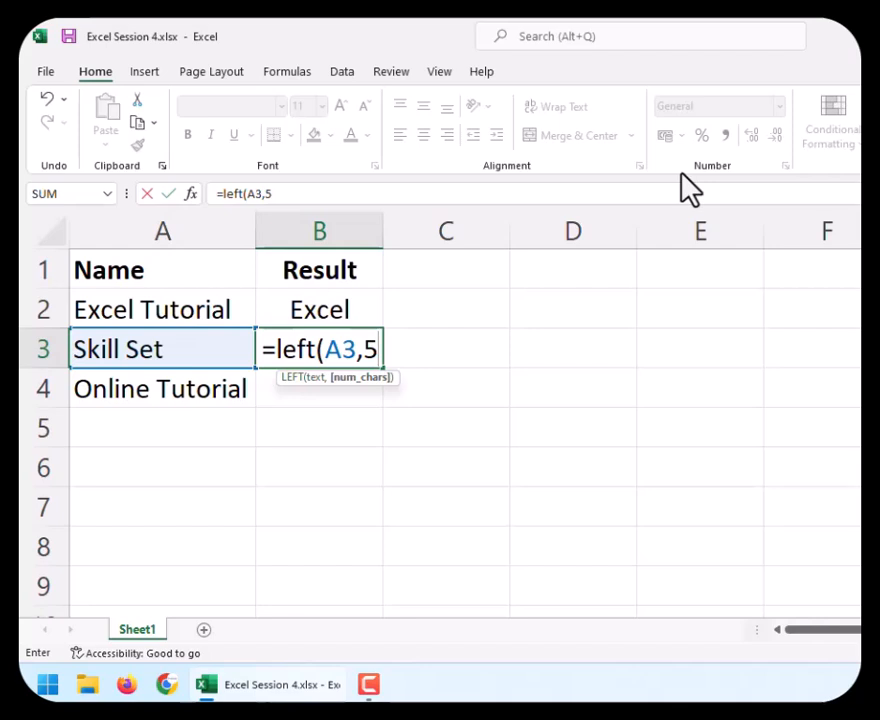
{"action": "type", "text": ")"}
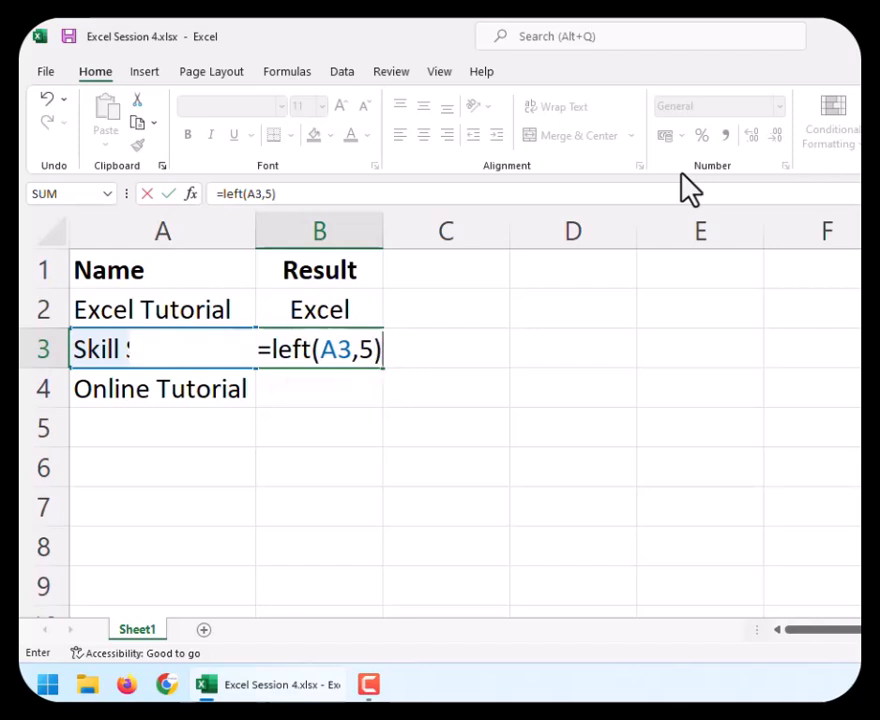
{"action": "key", "text": "Return"}
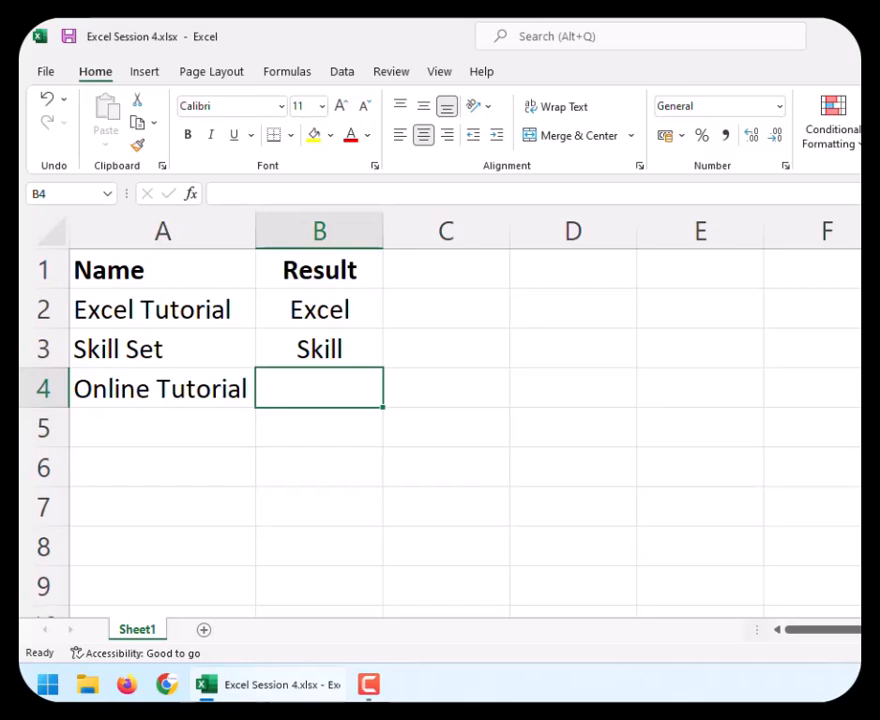
Enter =left(A4,6) in cell B4 to extract the first six characters of Online Tutorial.
{"action": "type", "text": "="}
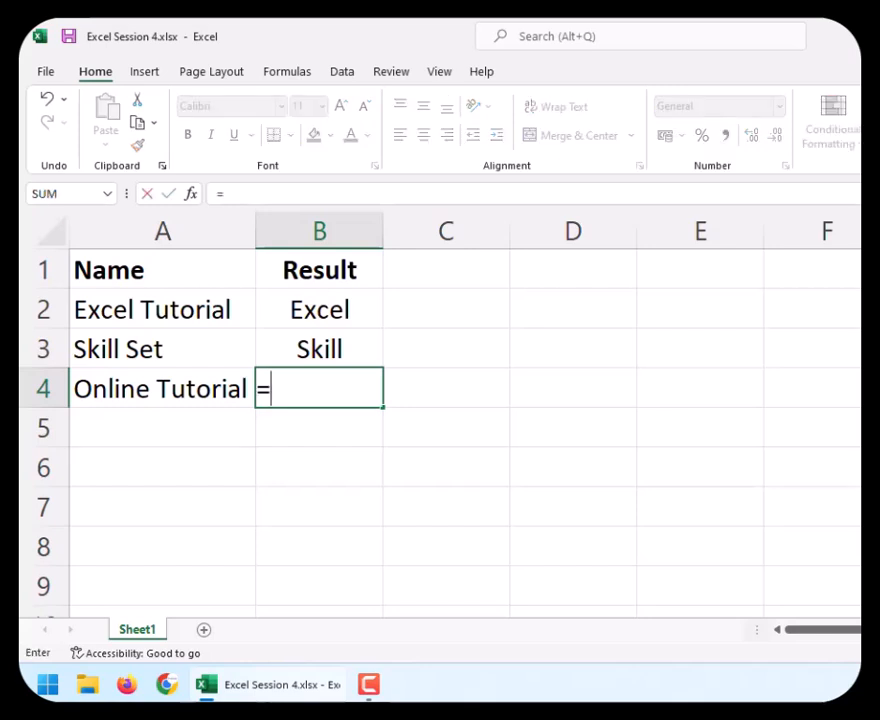
{"action": "type", "text": "eft"}
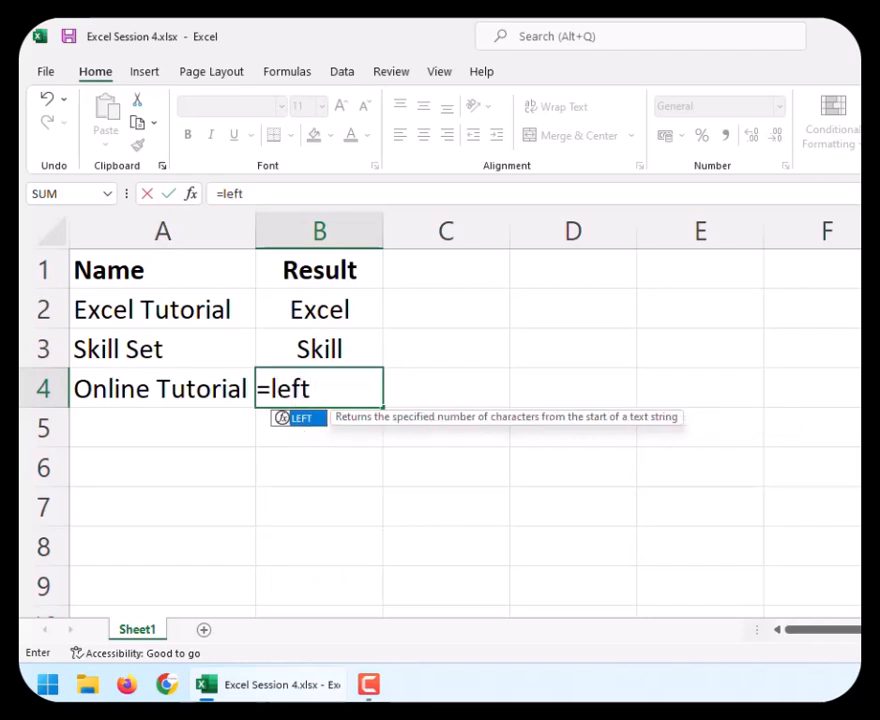
{"action": "type", "text": "("}
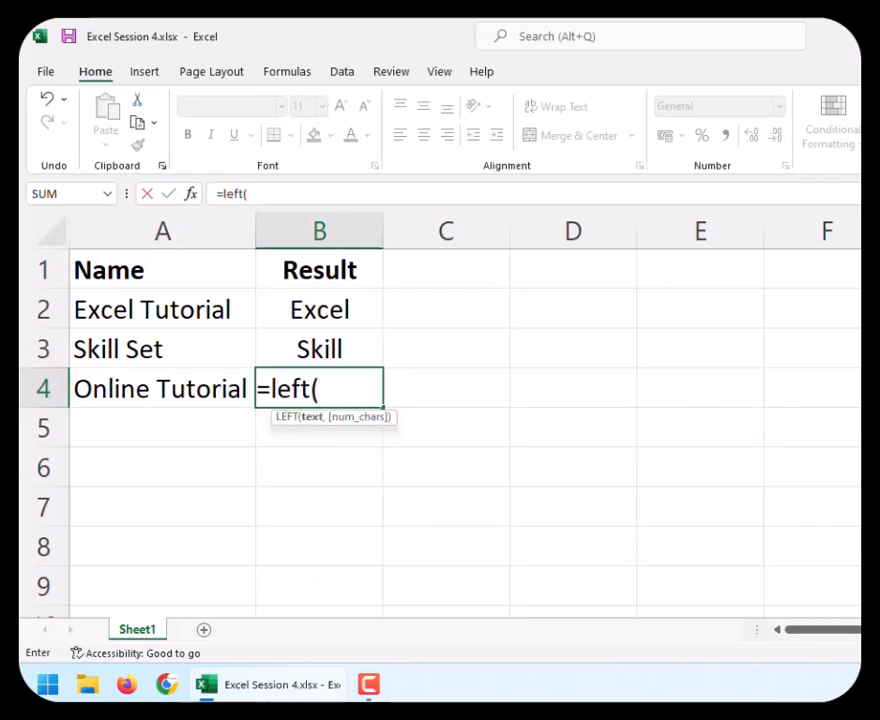
{"action": "type", "text": "A"}
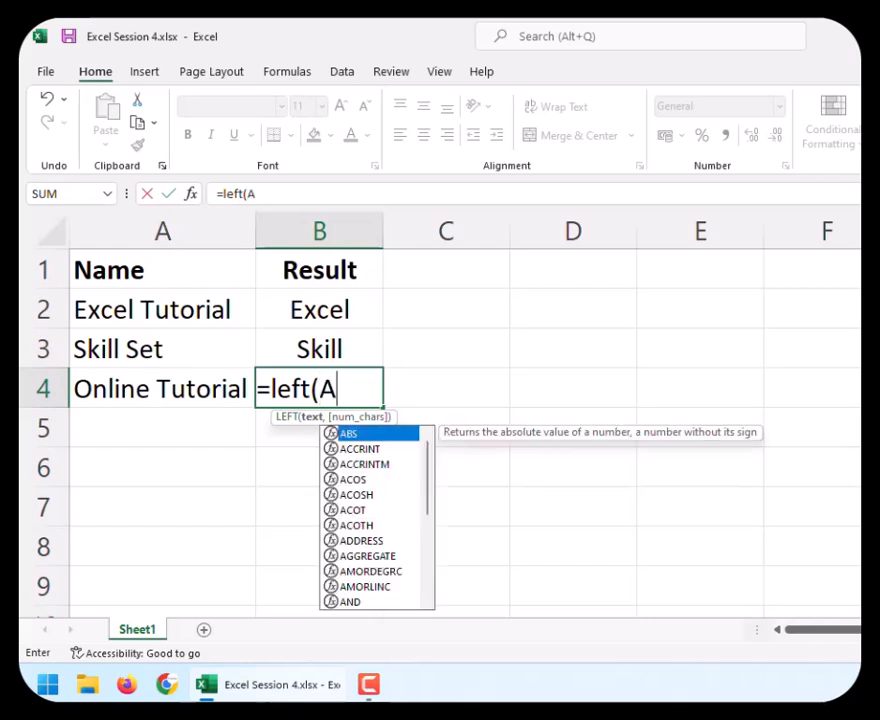
{"action": "type", "text": "4,"}
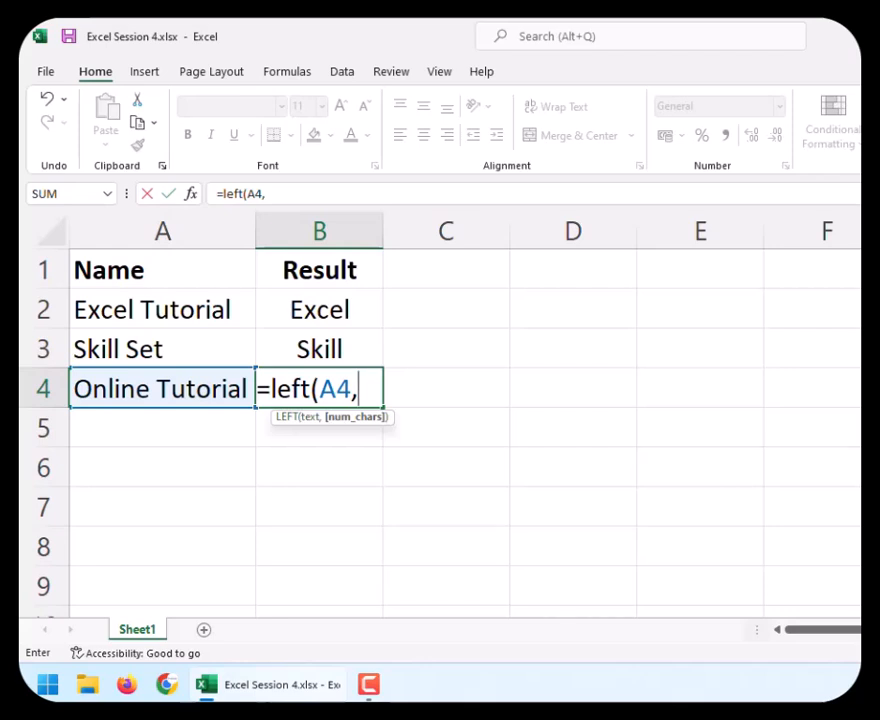
{"action": "type", "text": "6)"}
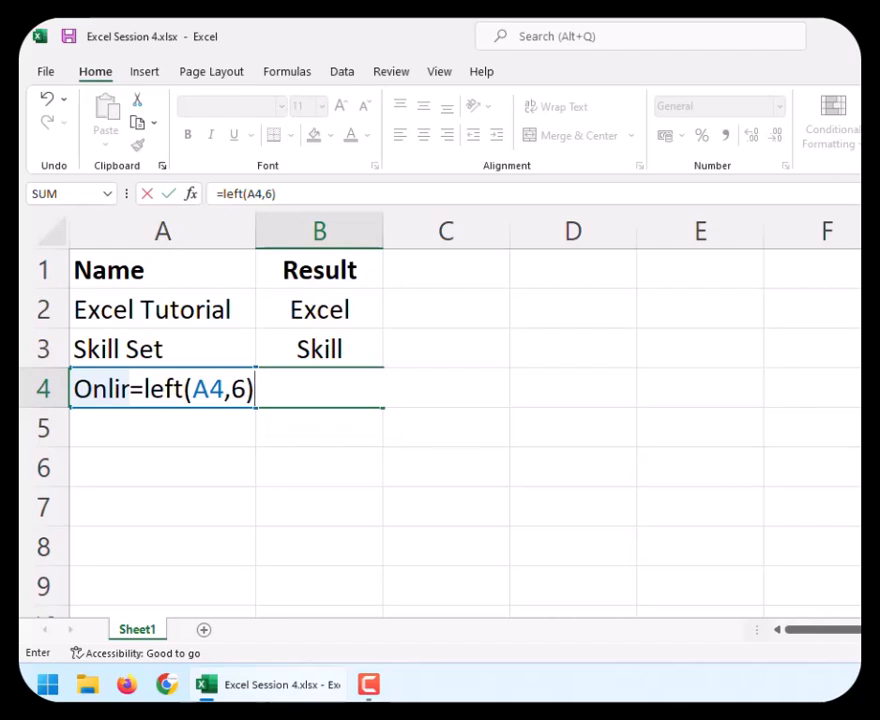
{"action": "key", "text": "Return"}
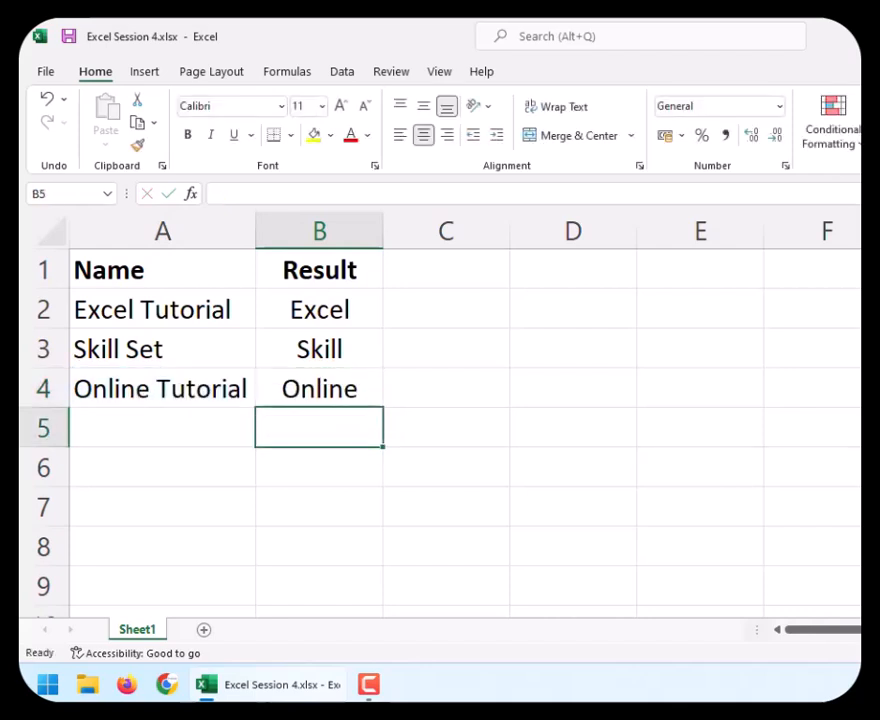